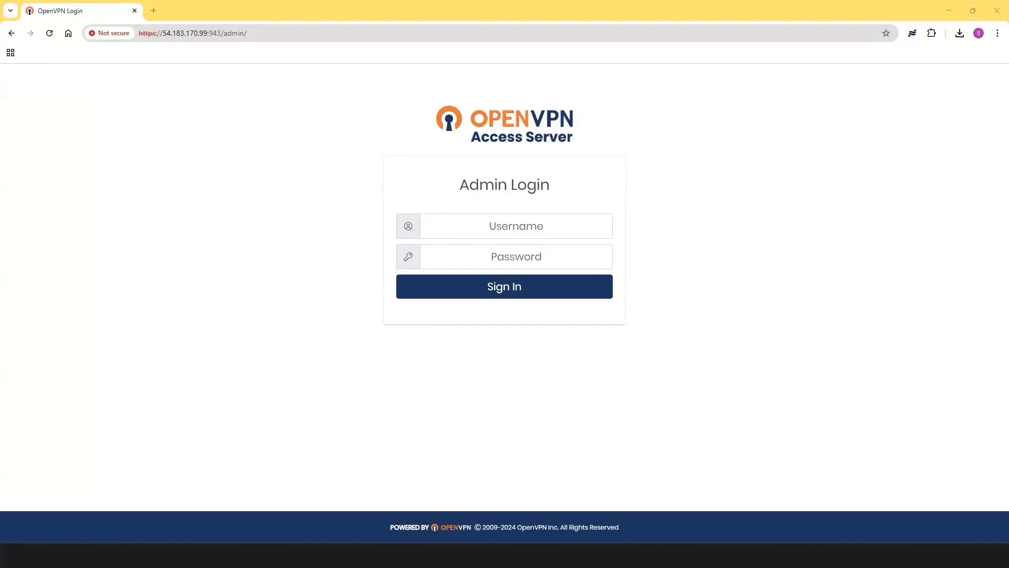
# Step: View the logo image ovnlablogo.png and minimize its window
pyautogui.click(763, 556)
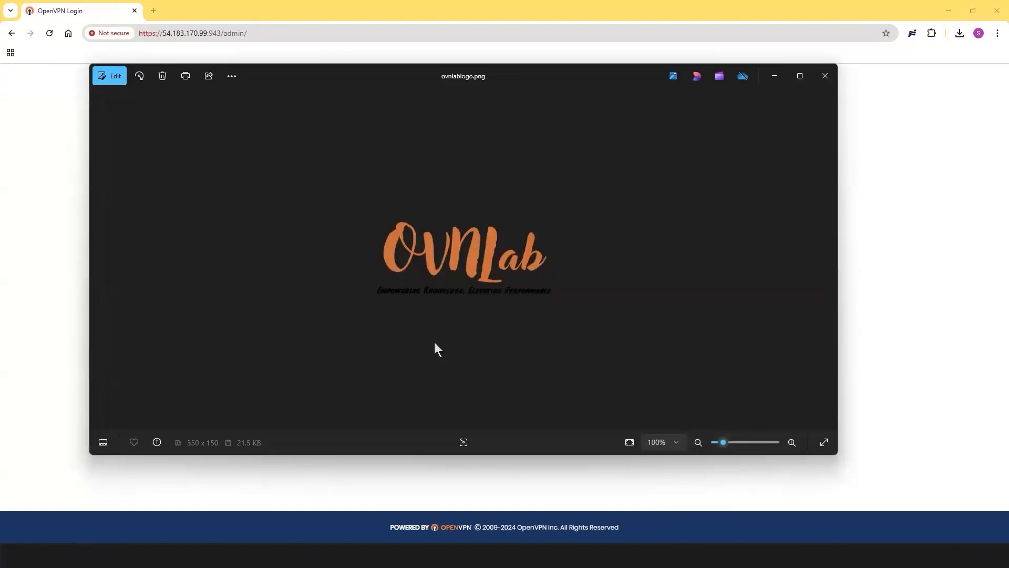
pyautogui.click(778, 78)
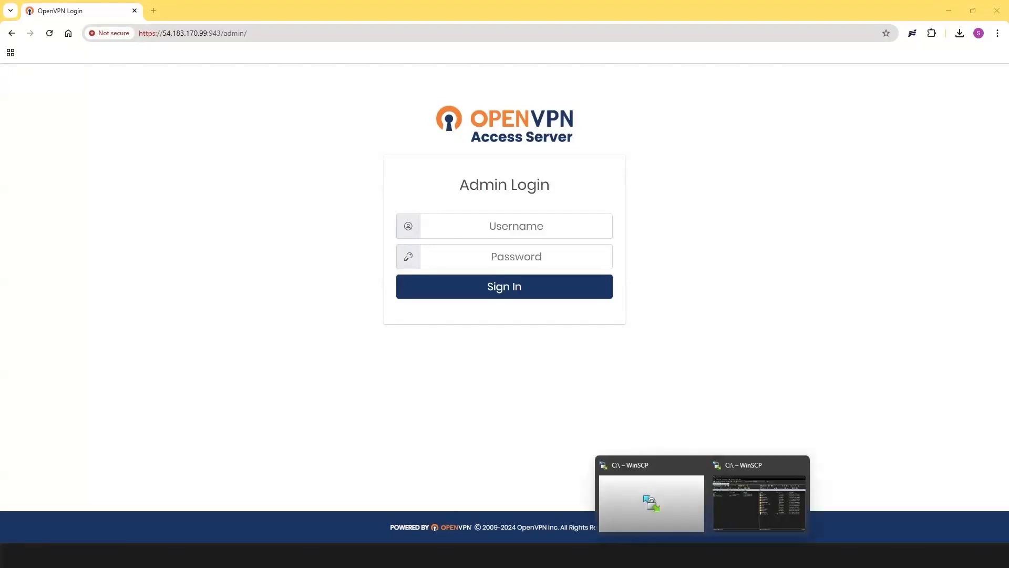
# Step: Switch to WinSCP and set up an SFTP session with host 54.183.170.99 and user name openvpnas
pyautogui.click(689, 500)
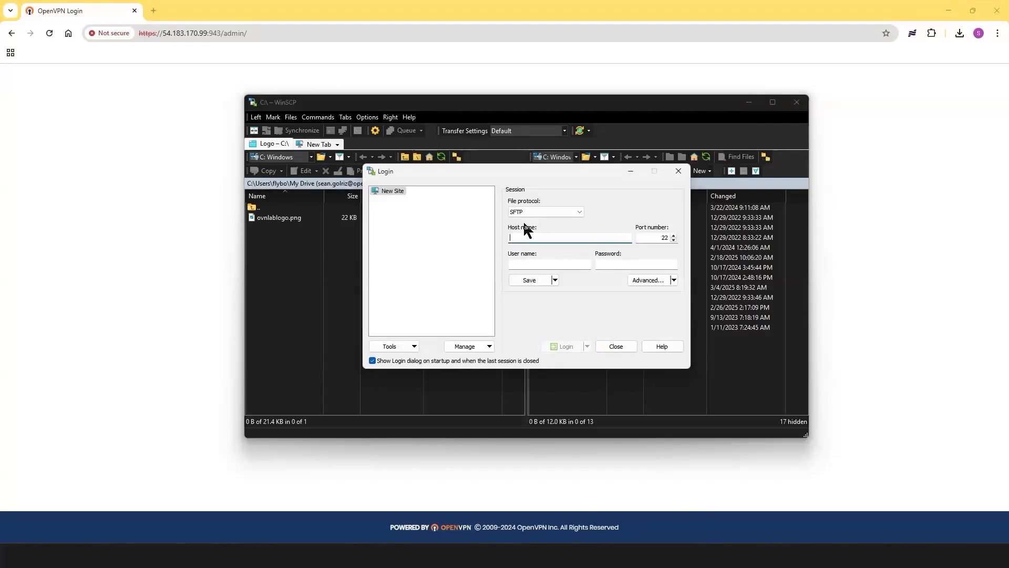
pyautogui.write('54.18')
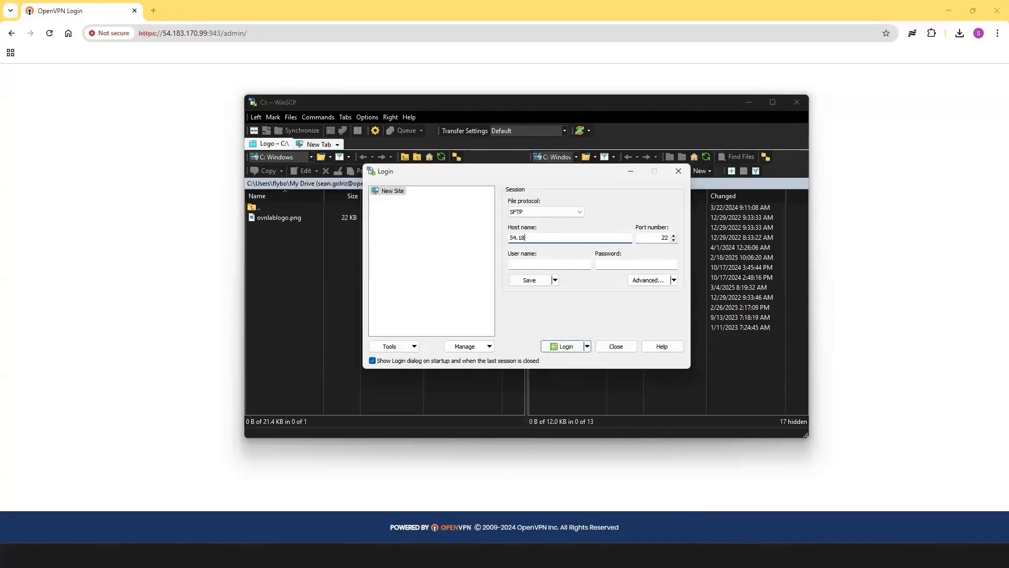
pyautogui.write('3.170.99')
pyautogui.click(539, 264)
pyautogui.write('openmvcpn')
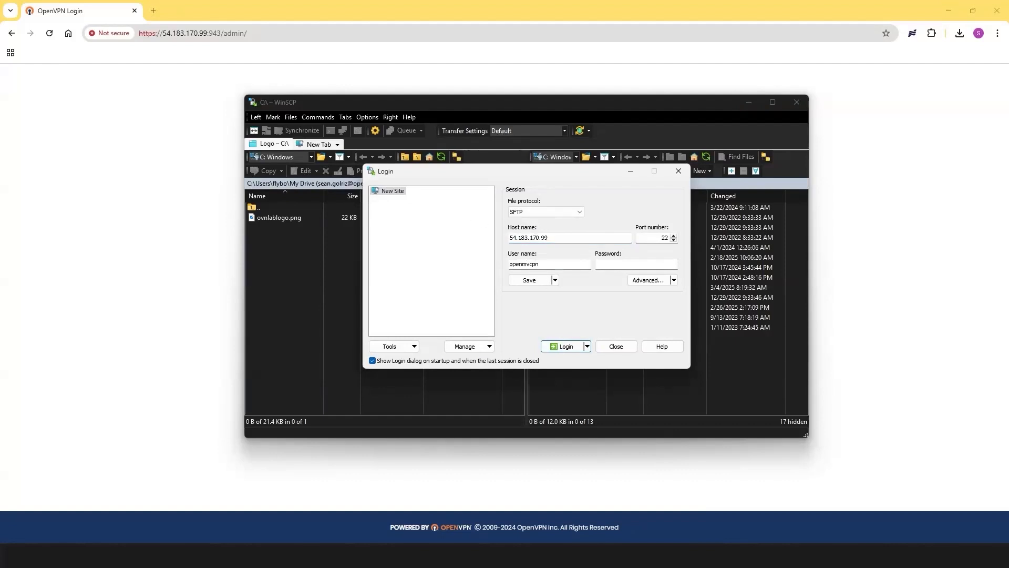
pyautogui.press('BackSpace')
pyautogui.press('BackSpace')
pyautogui.press('BackSpace')
pyautogui.press('BackSpace')
pyautogui.press('BackSpace')
pyautogui.write('vpnas')
# Step: Assign the private key file ovnlab.ppk for the session's SSH authentication and log in to the server
pyautogui.click(645, 282)
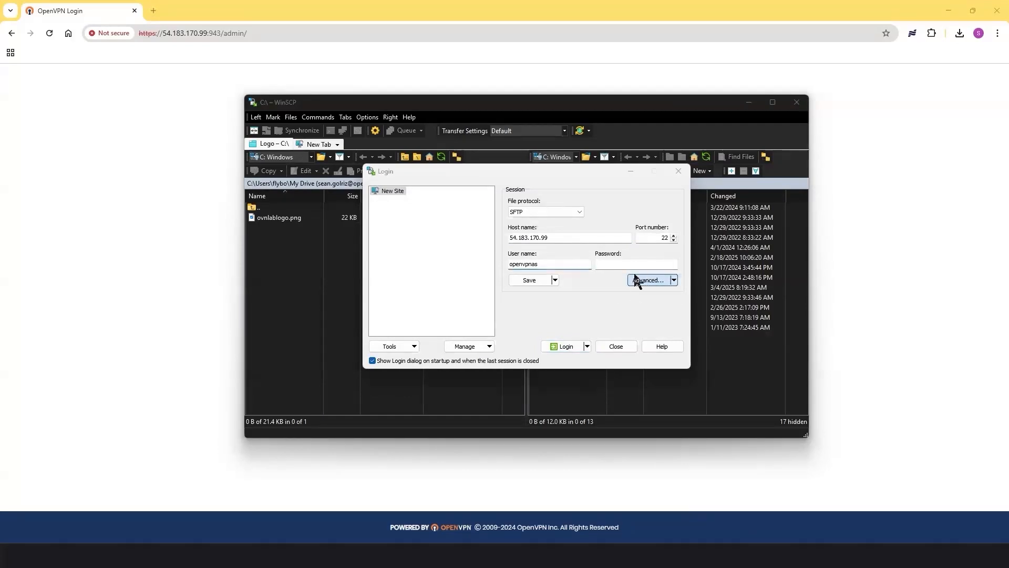
pyautogui.click(406, 263)
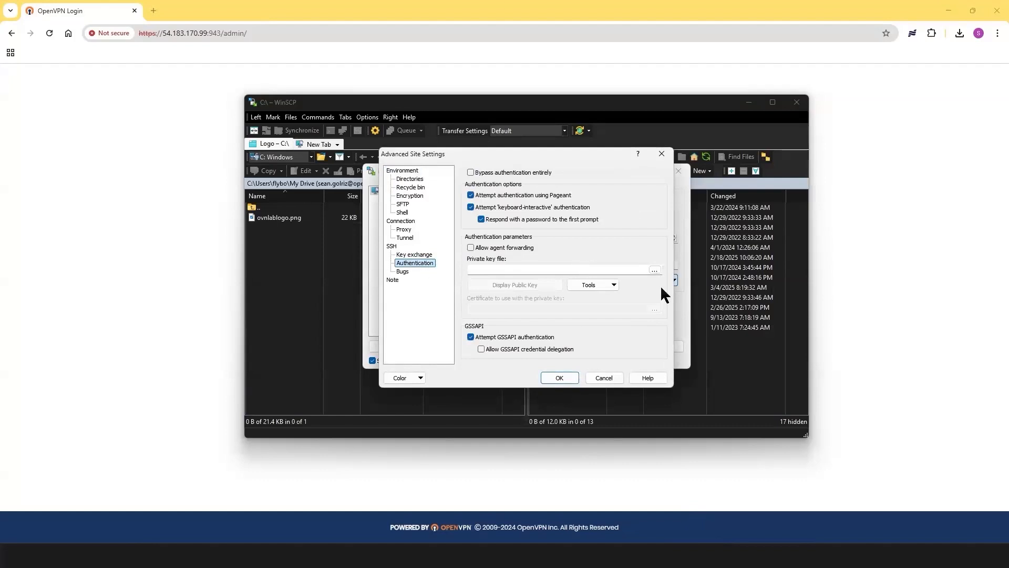
pyautogui.click(654, 270)
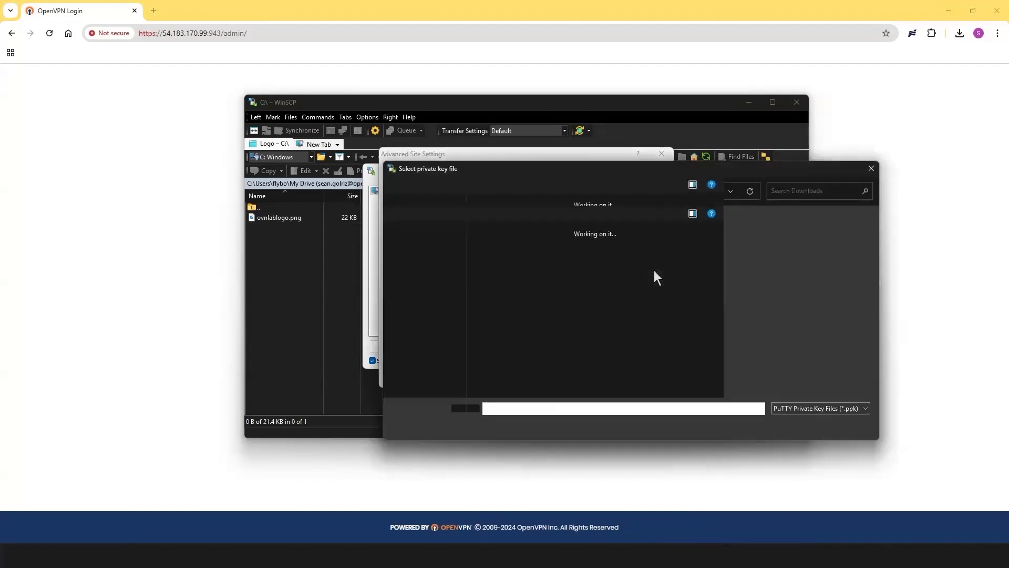
pyautogui.doubleClick(559, 339)
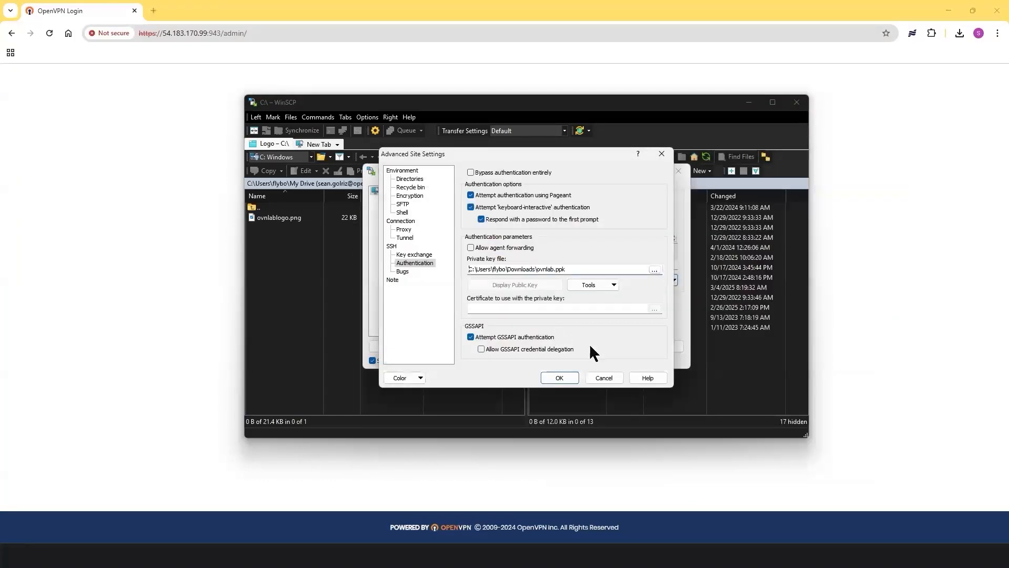
pyautogui.click(558, 378)
pyautogui.click(563, 346)
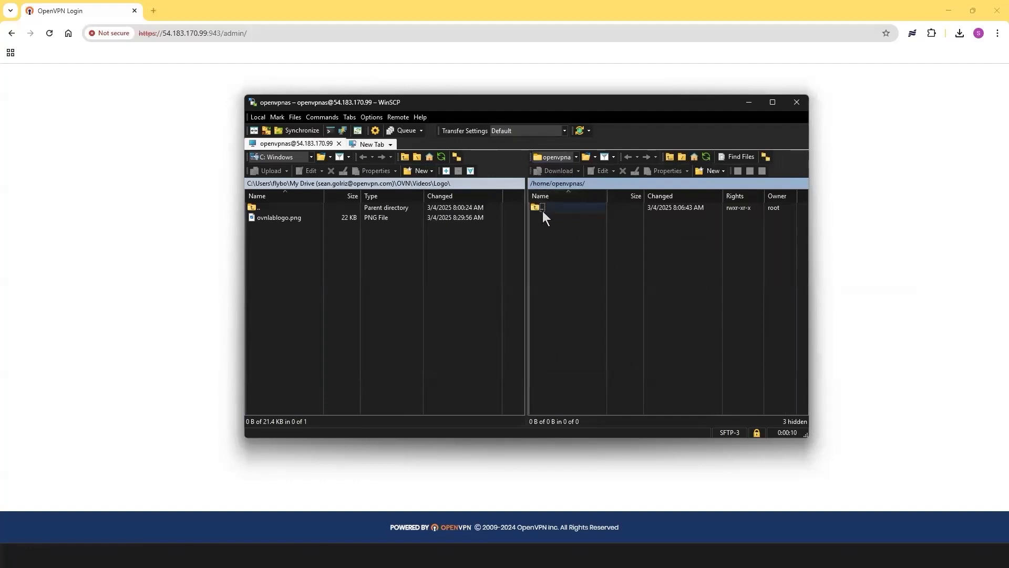
# Step: Navigate the remote side from the home directory to /usr/local/openvpn_as
pyautogui.doubleClick(541, 208)
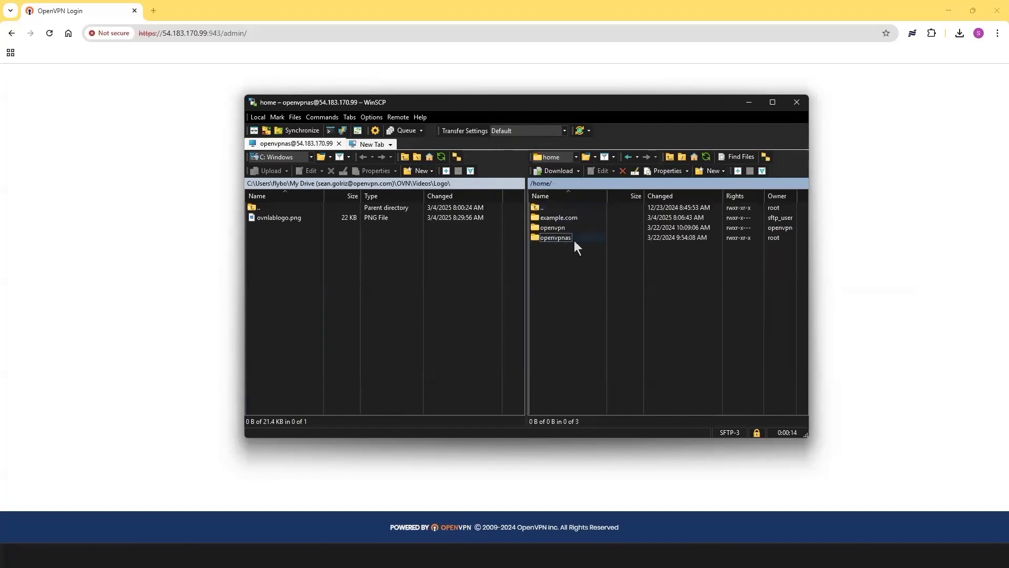
pyautogui.doubleClick(564, 207)
pyautogui.scroll(-1, 585, 295)
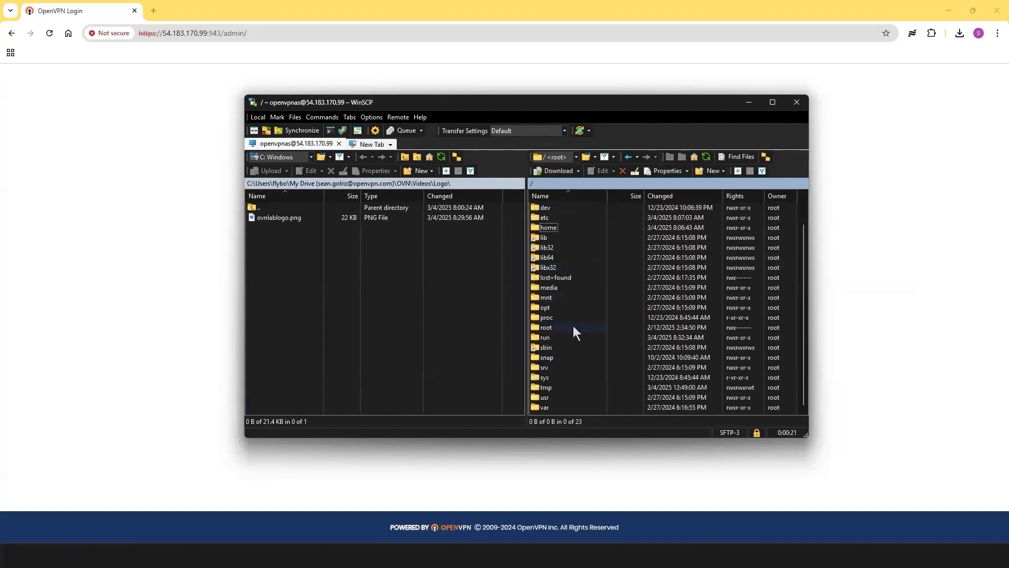
pyautogui.doubleClick(548, 399)
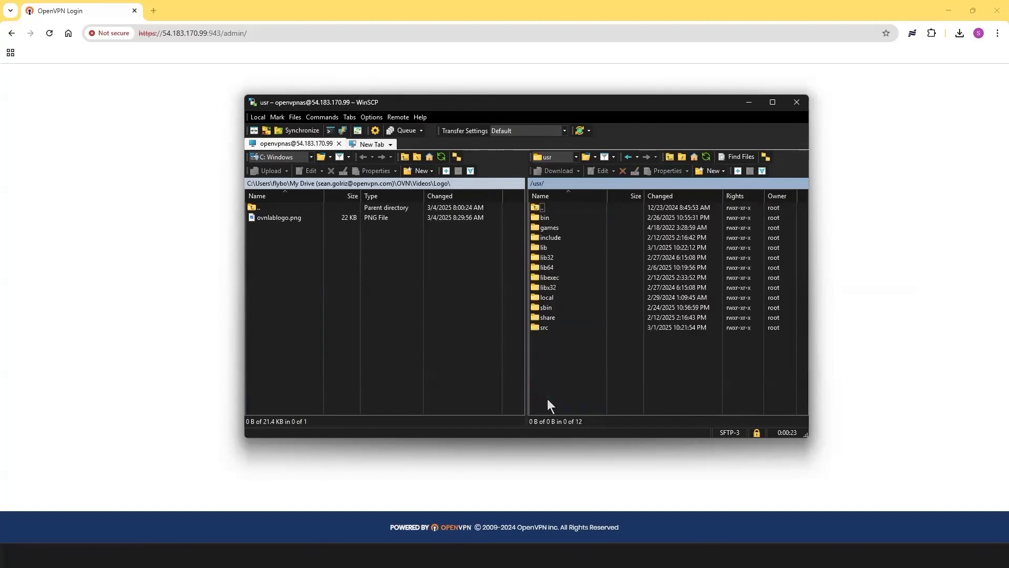
pyautogui.doubleClick(544, 298)
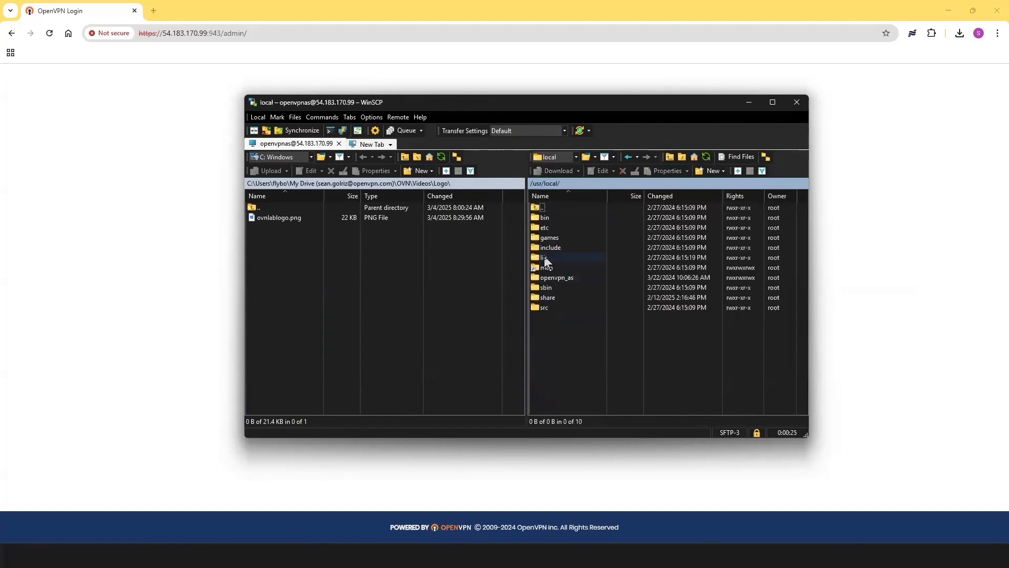
pyautogui.doubleClick(548, 276)
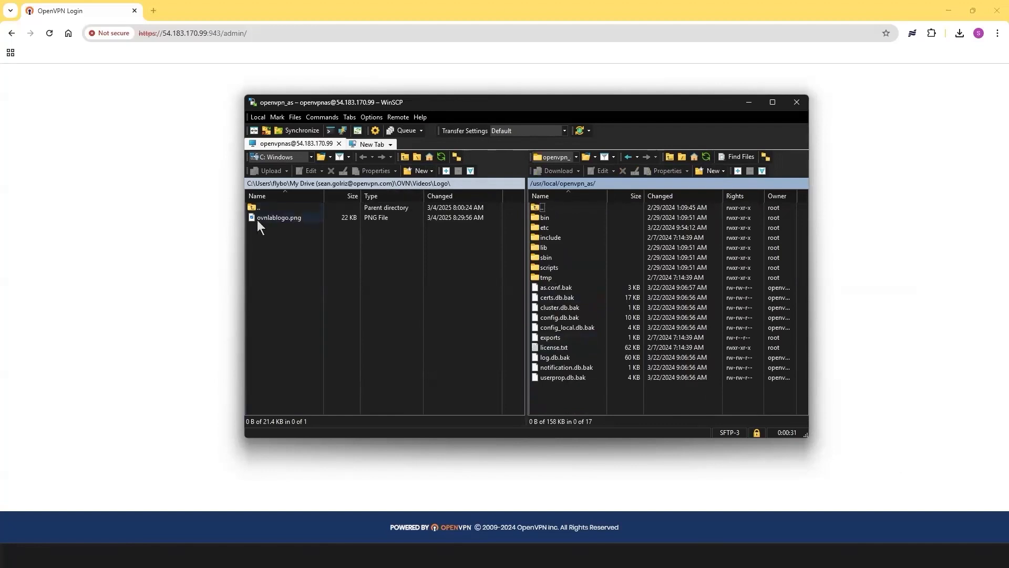
# Step: Upload ovnlablogo.png from the local Logo folder to the remote directory /usr/local/openvpn_as/
pyautogui.click(274, 217)
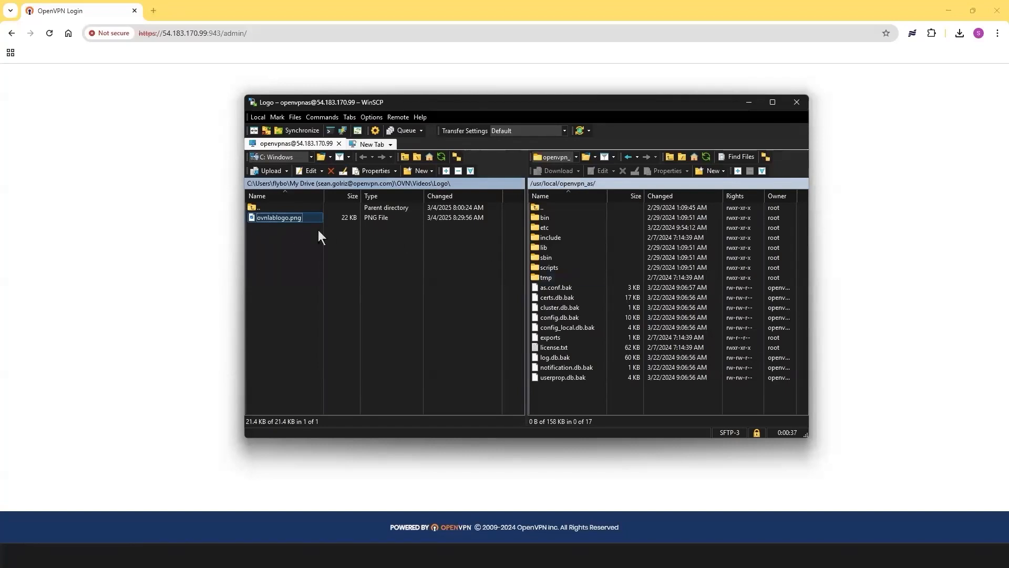
pyautogui.moveTo(287, 216); pyautogui.dragTo(595, 395)
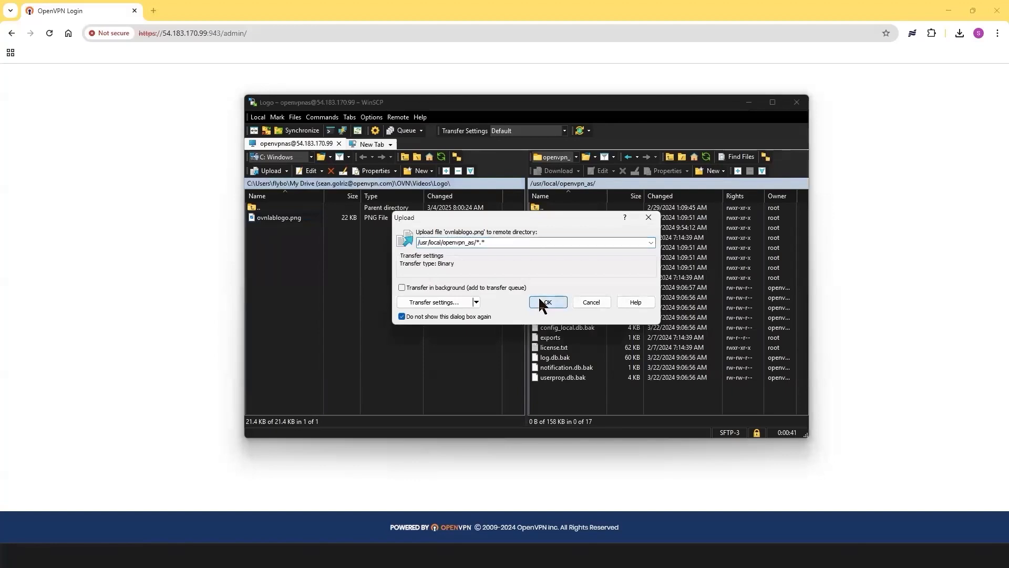
pyautogui.click(540, 300)
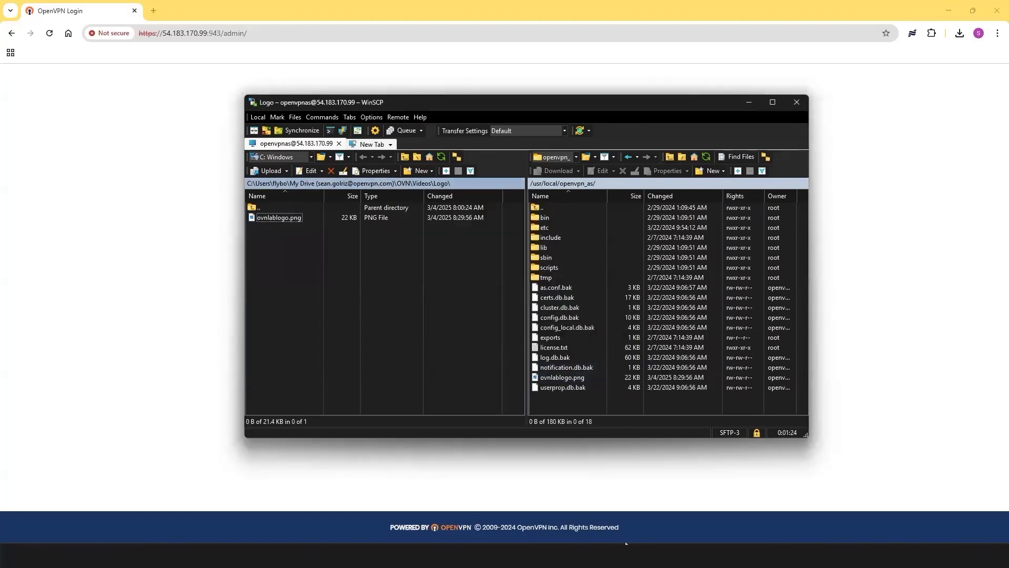
# Step: Switch to the server's root terminal, maximize it, and open /usr/local/openvpn_as/etc/as.conf in nano
pyautogui.click(654, 556)
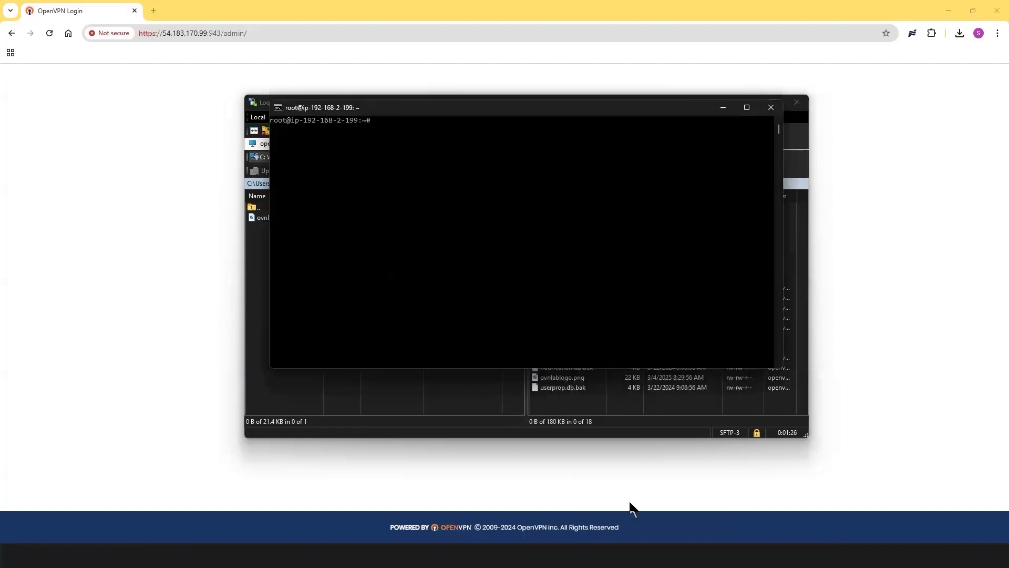
pyautogui.moveTo(466, 112); pyautogui.dragTo(472, 42)
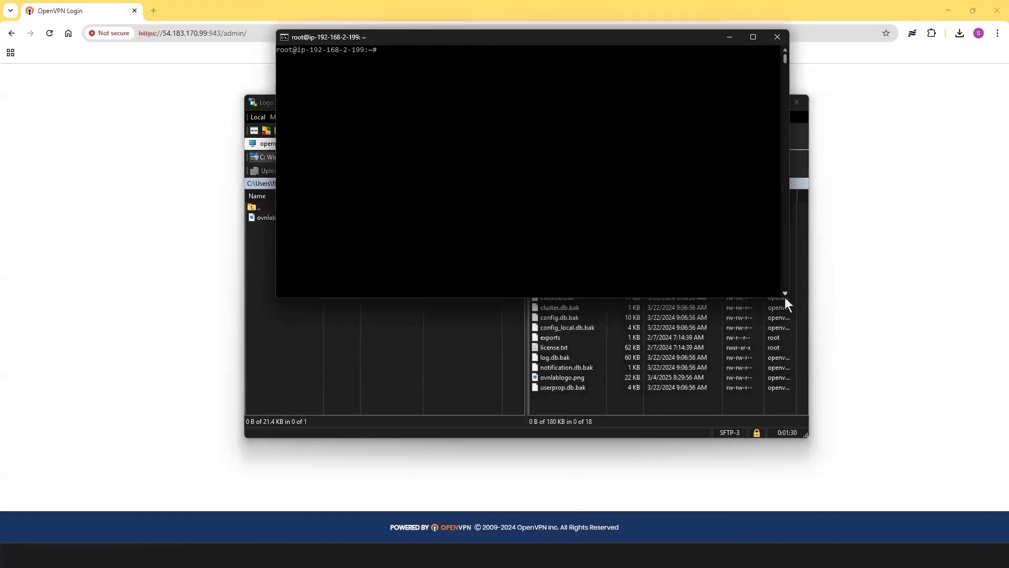
pyautogui.click(758, 40)
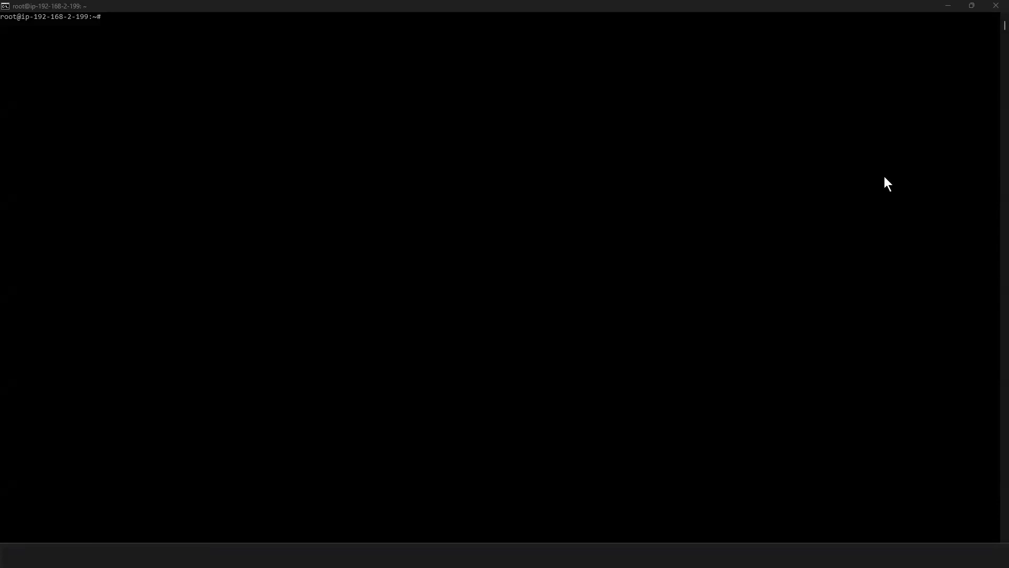
pyautogui.click(120, 17)
pyautogui.rightClick(112, 19)
pyautogui.press('Return')
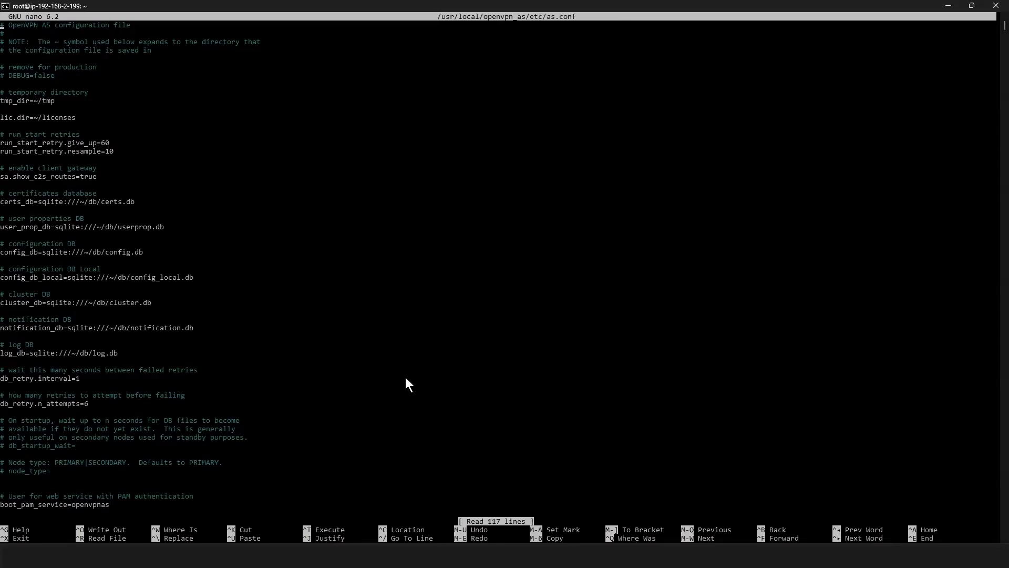
# Step: Add the line sa.logo_image_file=/usr/local/openvpn_as/companylogo.png below the commented sa.company_name entry
pyautogui.scroll(-20, 110, 98)
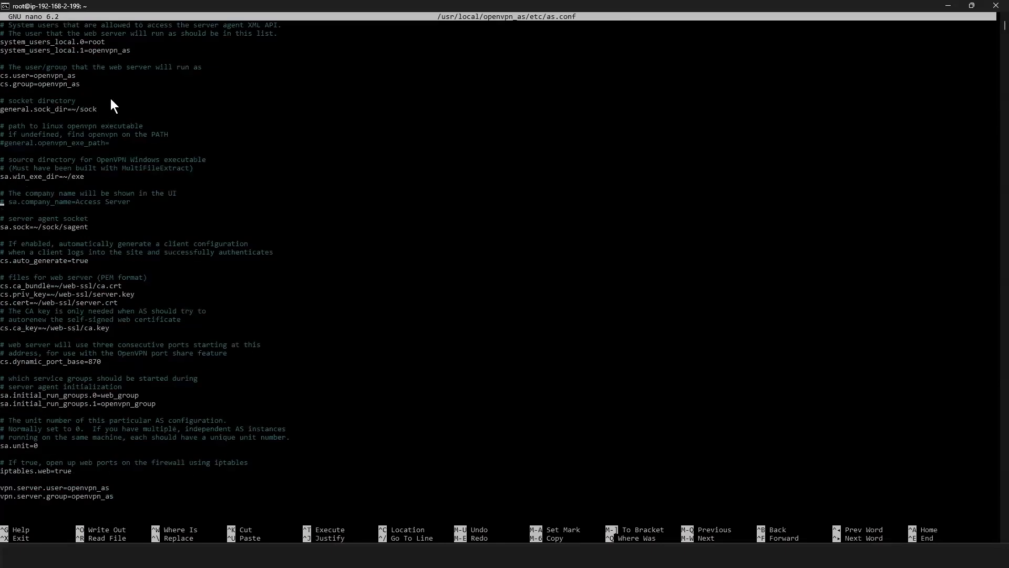
pyautogui.moveTo(8, 202); pyautogui.dragTo(38, 203)
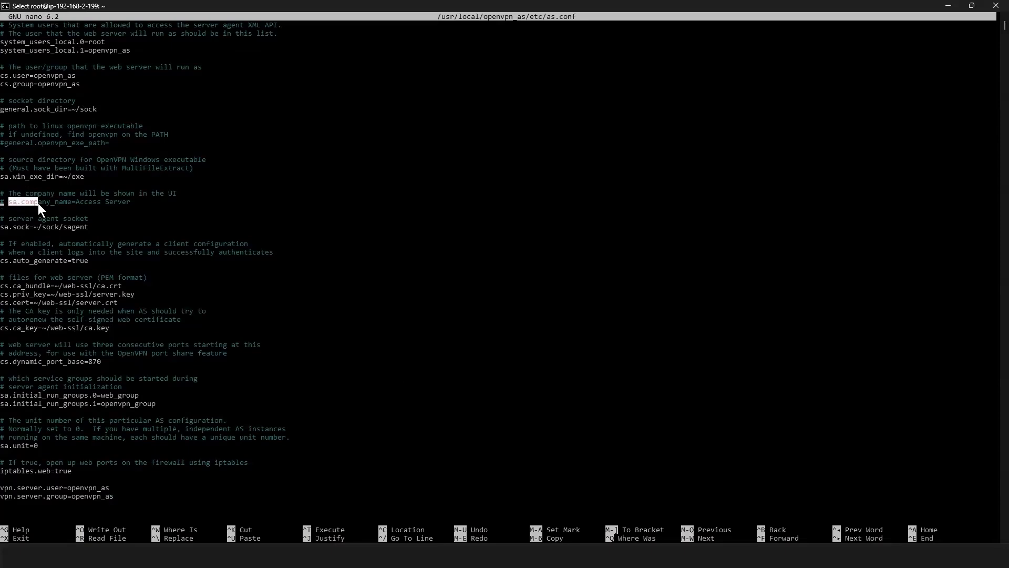
pyautogui.write('ver')
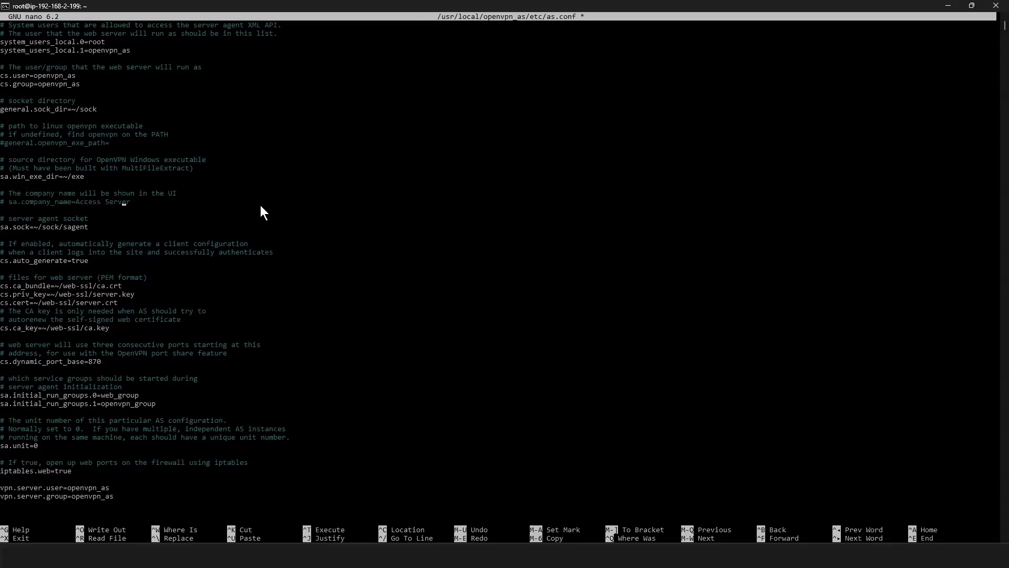
pyautogui.press('Return')
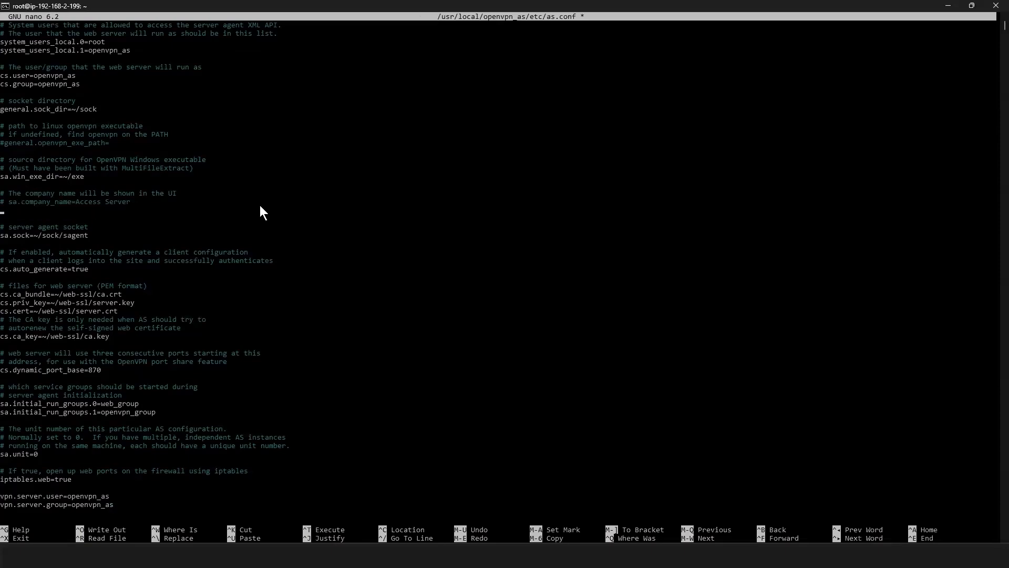
pyautogui.hotkey('alt', 'Tab')
pyautogui.click(13, 213)
pyautogui.rightClick(12, 211)
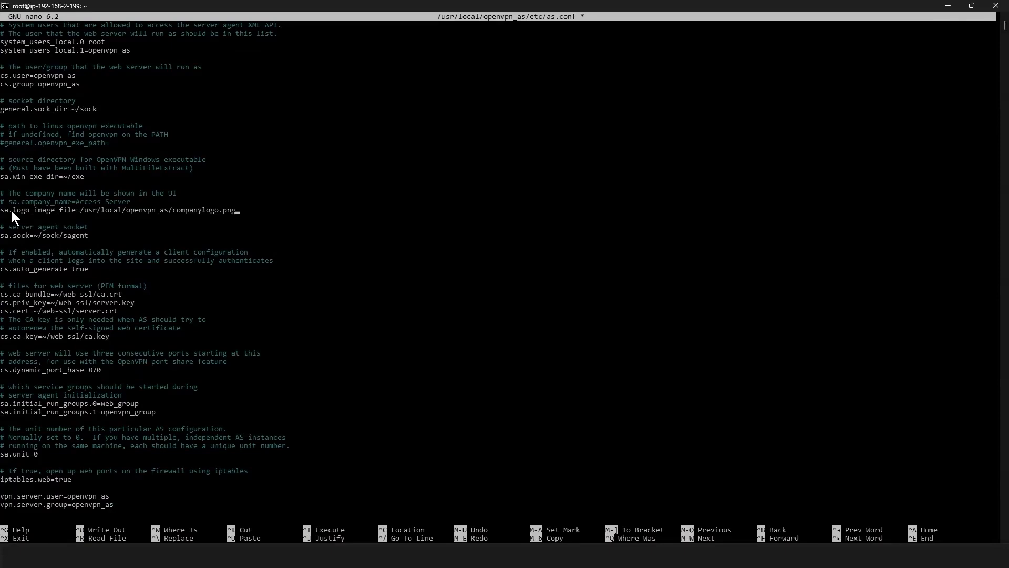
# Step: Replace the file name at the end of the logo path with ovnlablogo.png
pyautogui.press('BackSpace')
pyautogui.press('BackSpace')
pyautogui.press('BackSpace')
pyautogui.press('BackSpace')
pyautogui.press('BackSpace')
pyautogui.press('BackSpace')
pyautogui.press('BackSpace')
pyautogui.press('BackSpace')
pyautogui.press('BackSpace')
pyautogui.press('BackSpace')
pyautogui.press('BackSpace')
pyautogui.press('BackSpace')
pyautogui.press('BackSpace')
pyautogui.press('BackSpace')
pyautogui.press('BackSpace')
pyautogui.write('ovpnablogo.png')
pyautogui.click(291, 446)
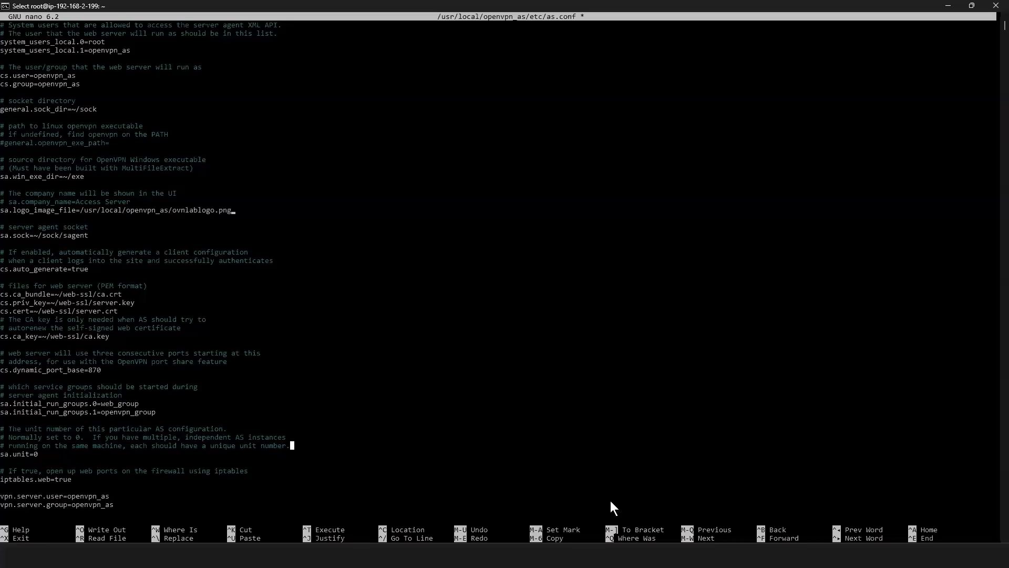
# Step: Save as.conf under its existing name and exit nano
pyautogui.hotkey('ctrl', 'x')
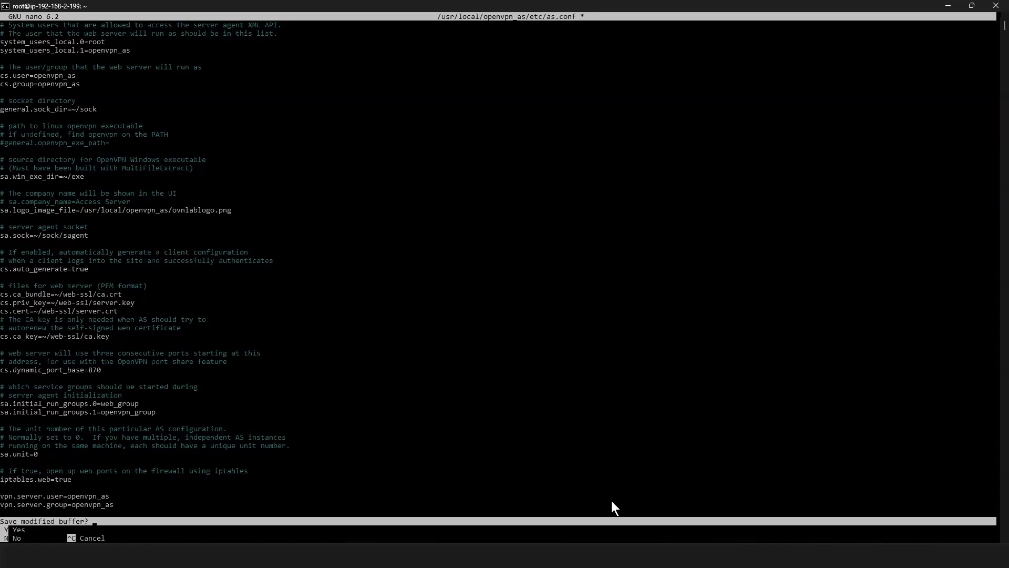
pyautogui.press('y')
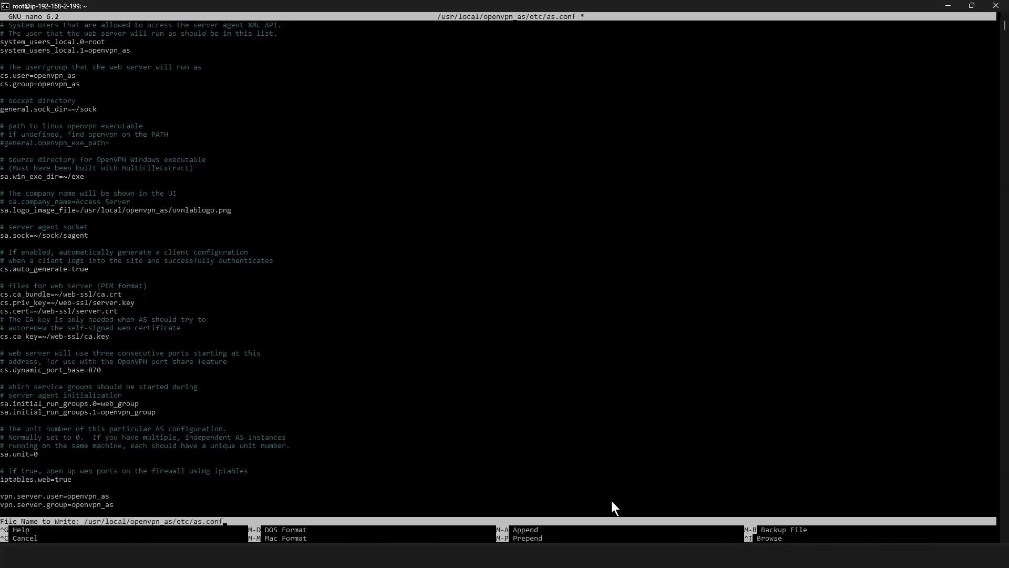
pyautogui.press('Return')
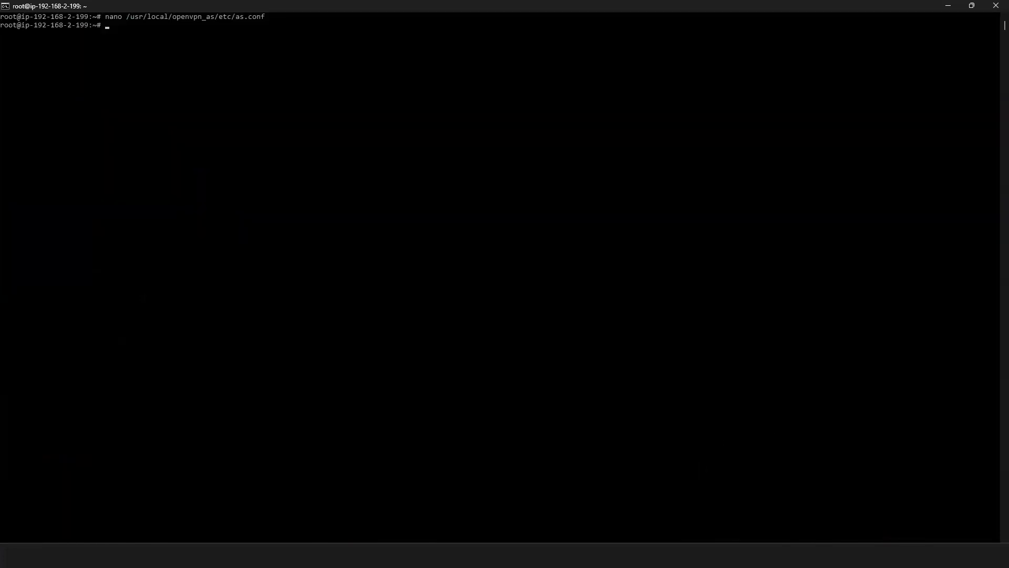
# Step: Restart the Access Server service by running service openvpnas restart in the terminal
pyautogui.hotkey('alt', 'Tab')
pyautogui.click(113, 21)
pyautogui.hotkey('ctrl', 'v')
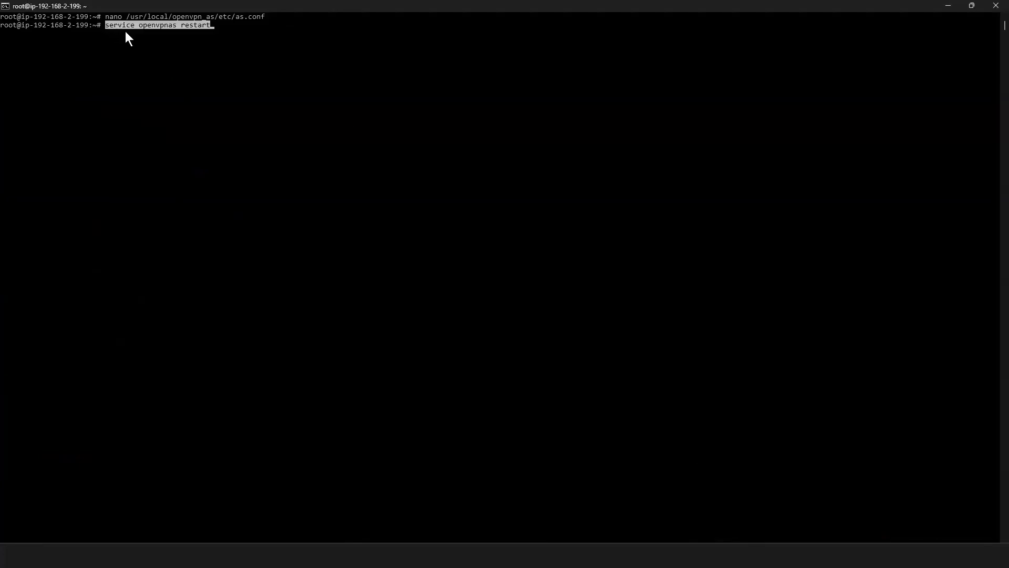
pyautogui.press('Return')
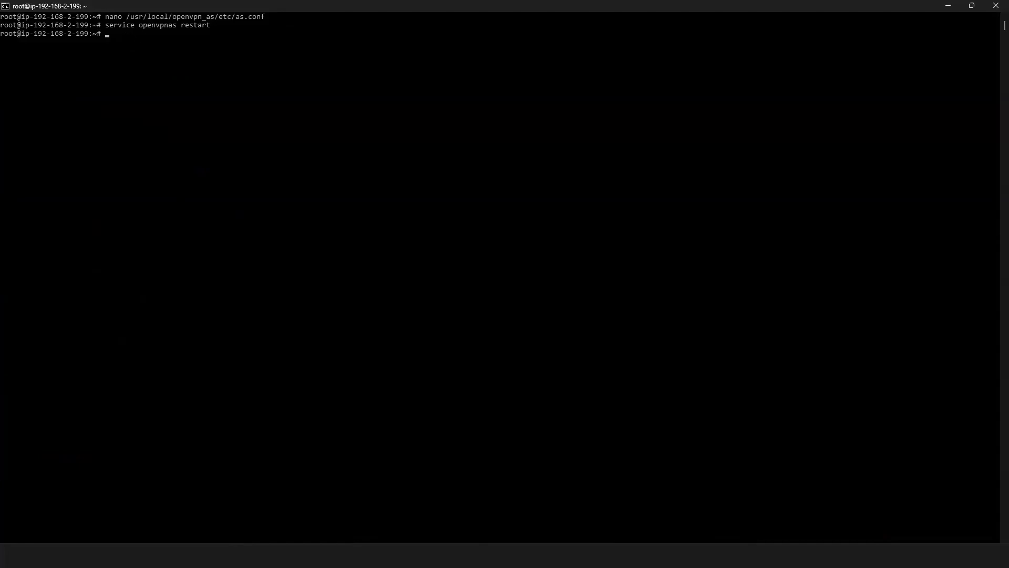
# Step: Switch to the OpenVPN login page in Chrome, reload it and proceed past the certificate warning to check the logo
pyautogui.moveTo(587, 555)
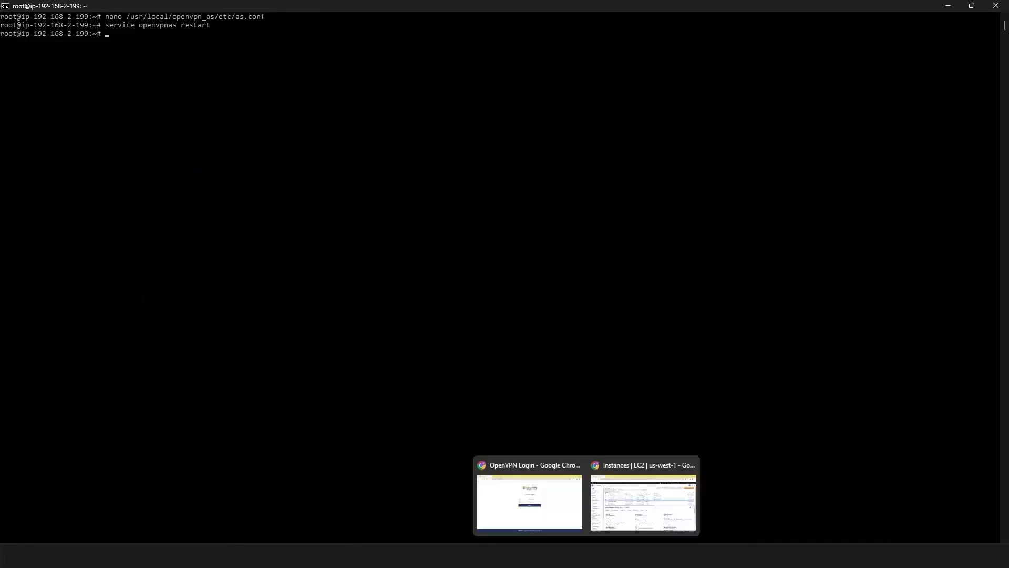
pyautogui.click(530, 496)
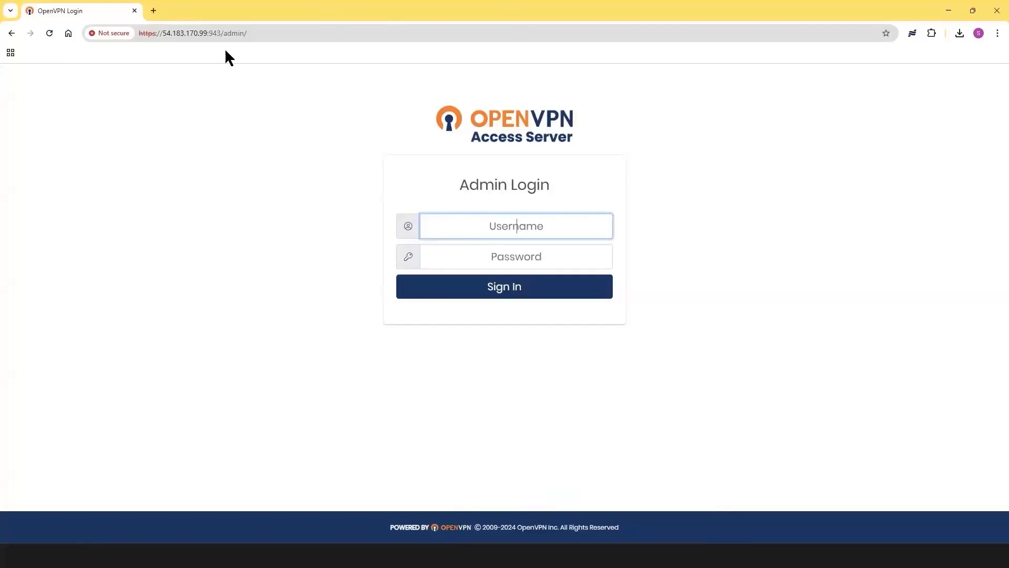
pyautogui.click(50, 33)
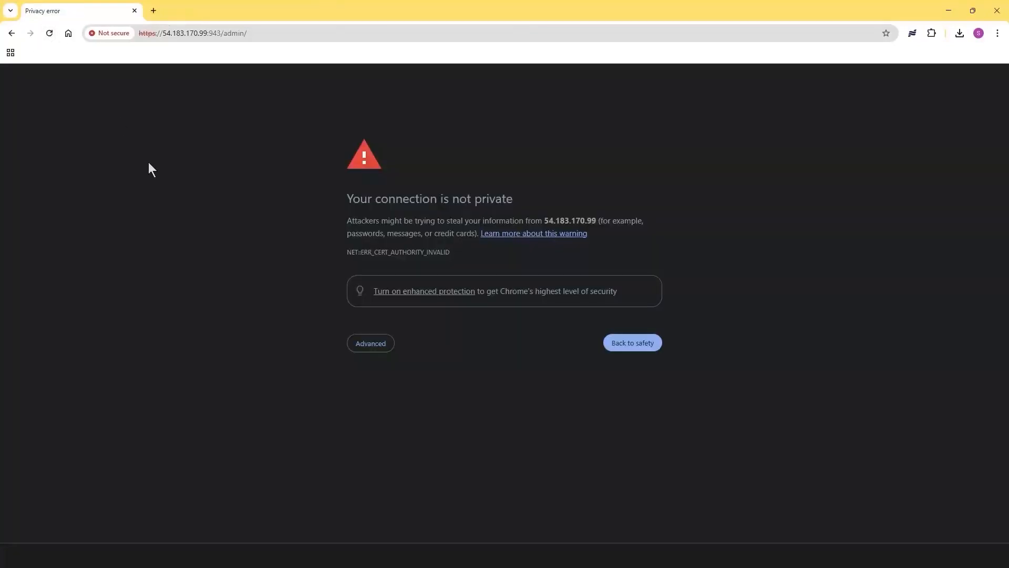
pyautogui.click(374, 349)
pyautogui.click(400, 425)
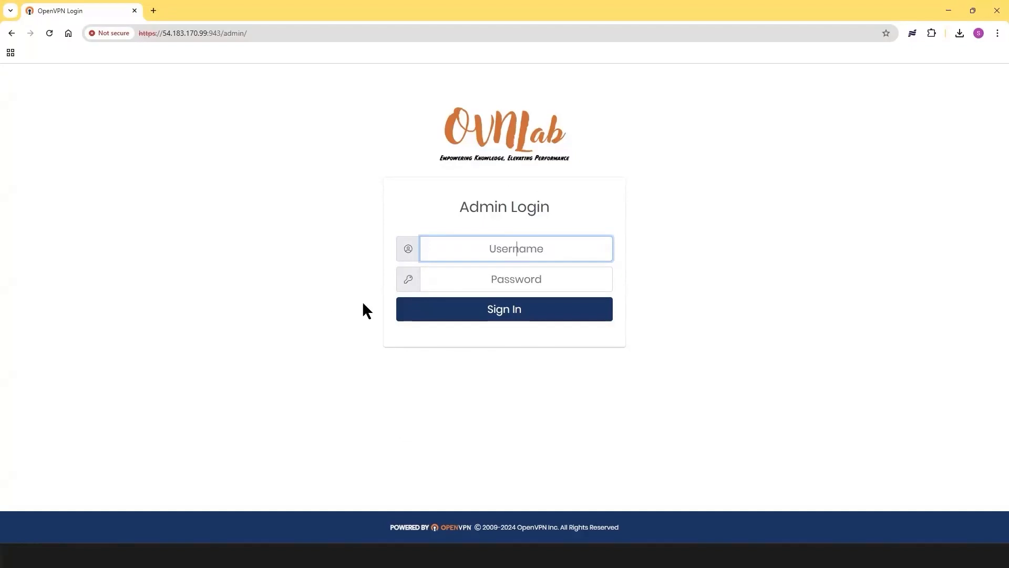
pyautogui.click(207, 32)
pyautogui.click(206, 32)
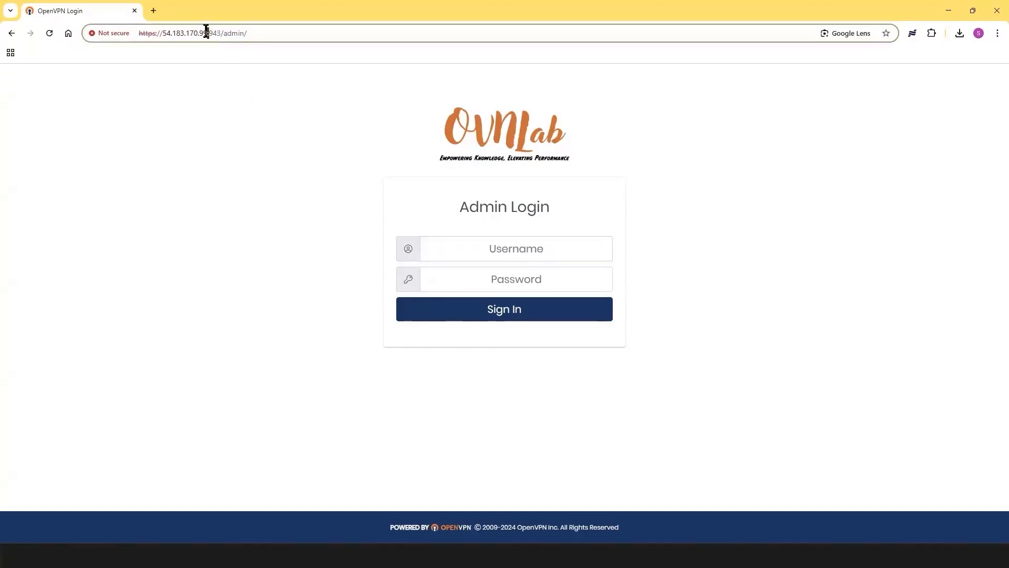
pyautogui.moveTo(206, 33); pyautogui.dragTo(139, 33)
pyautogui.hotkey('ctrl', 'c')
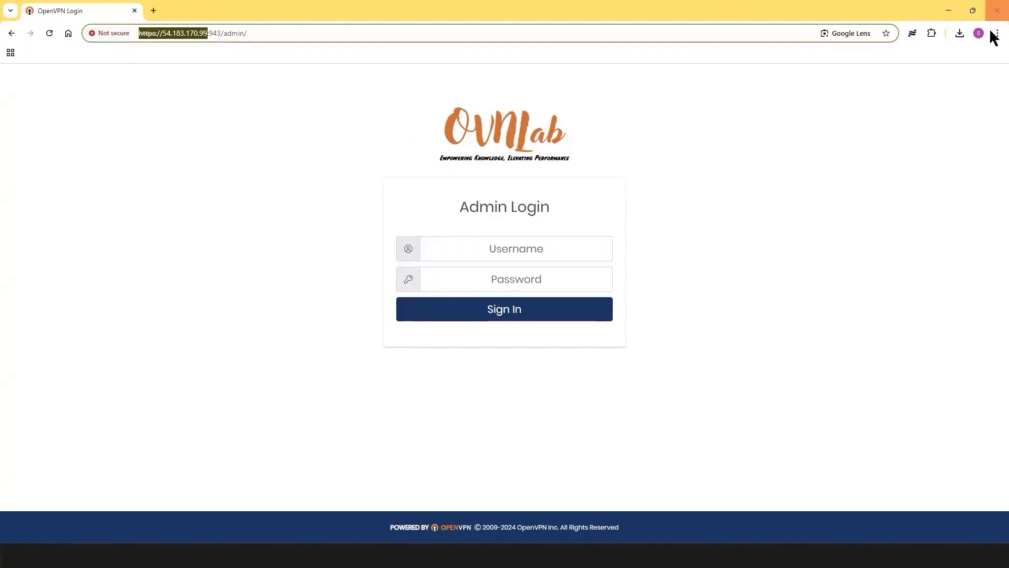
pyautogui.click(995, 34)
pyautogui.click(880, 85)
pyautogui.hotkey('ctrl', 'v')
pyautogui.press('Return')
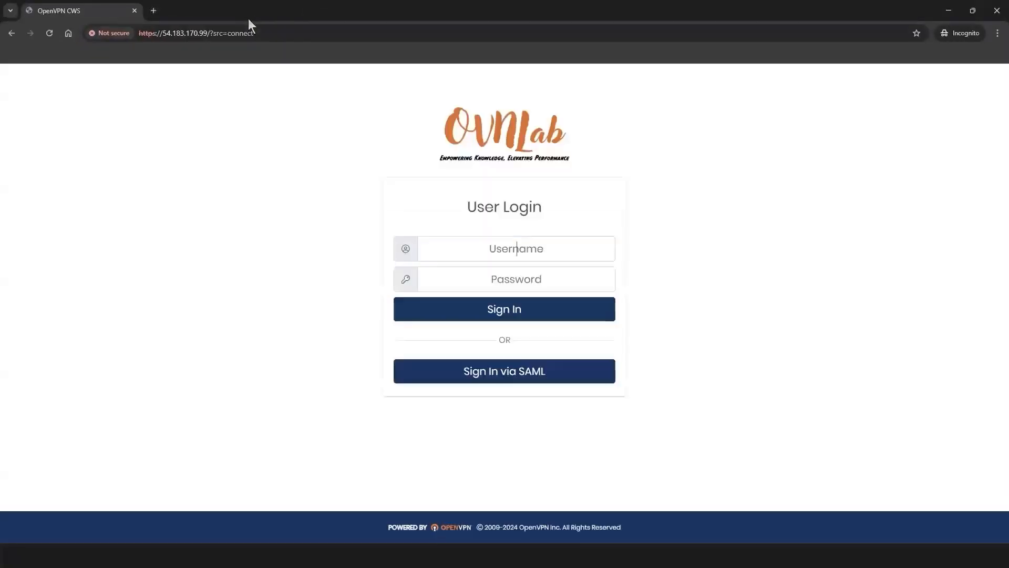
pyautogui.click(134, 10)
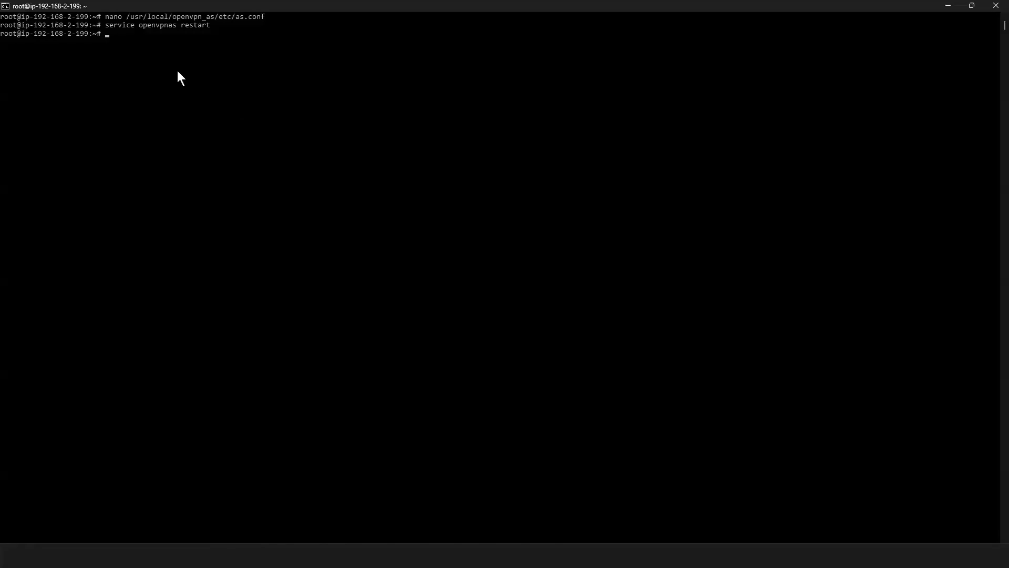
# Step: Reopen /usr/local/openvpn_as/etc/as.conf with nano in the terminal and uncomment the sa.company_name line
pyautogui.rightClick(113, 35)
pyautogui.press('Return')
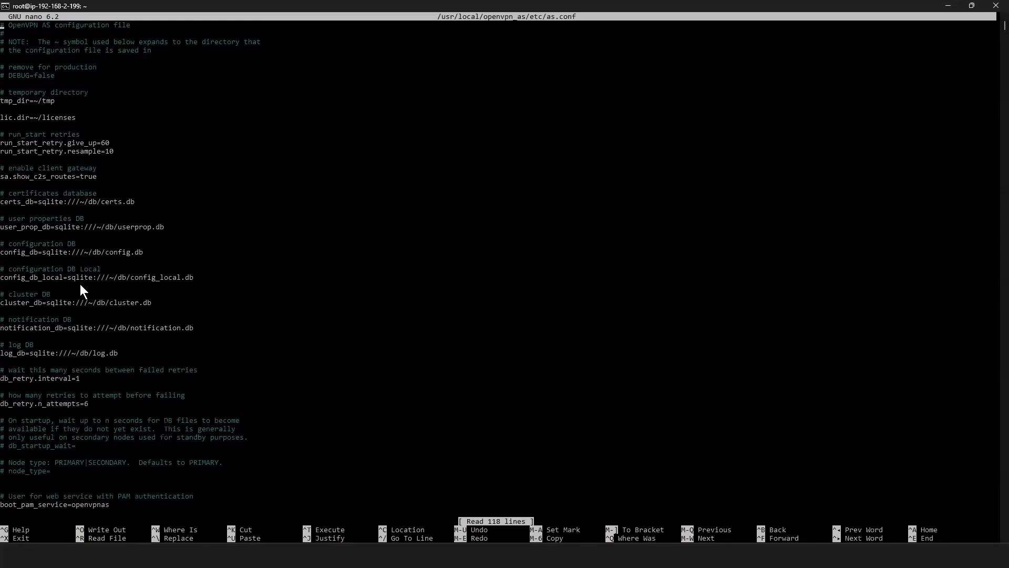
pyautogui.scroll(-20, 78, 284)
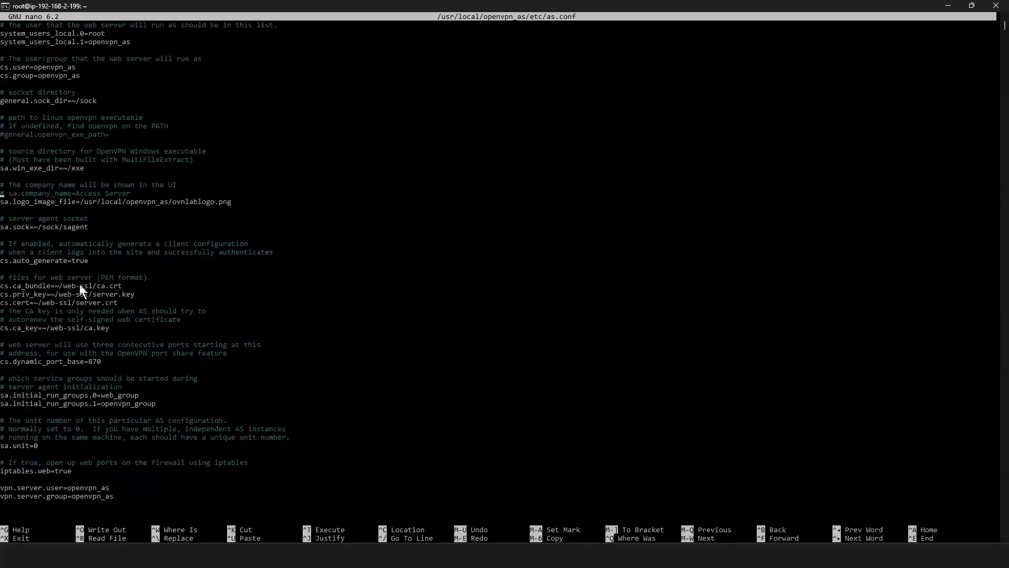
pyautogui.press('Right')
pyautogui.press('BackSpace')
# Step: Replace the sa.company_name value with HQ Office
pyautogui.press('BackSpace')
pyautogui.press('BackSpace')
pyautogui.press('BackSpace')
pyautogui.press('BackSpace')
pyautogui.press('BackSpace')
pyautogui.press('BackSpace')
pyautogui.press('BackSpace')
pyautogui.press('BackSpace')
pyautogui.press('BackSpace')
pyautogui.press('BackSpace')
pyautogui.press('BackSpace')
pyautogui.press('BackSpace')
pyautogui.press('BackSpace')
pyautogui.write('HQ Office')
# Step: Save as.conf under its existing name on exiting nano, and rerun service openvpnas restart
pyautogui.hotkey('ctrl', 'x')
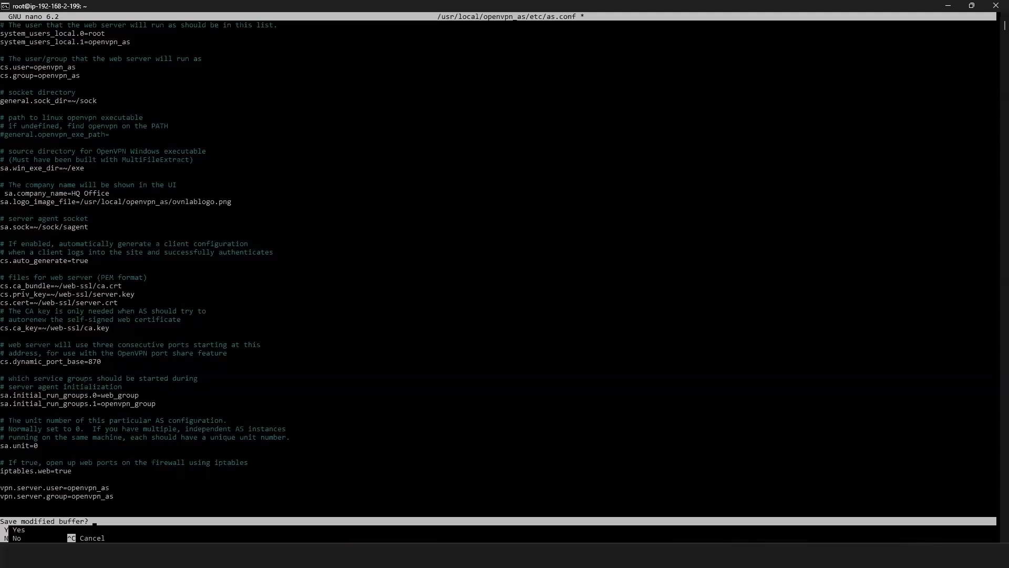
pyautogui.press('y')
pyautogui.press('Return')
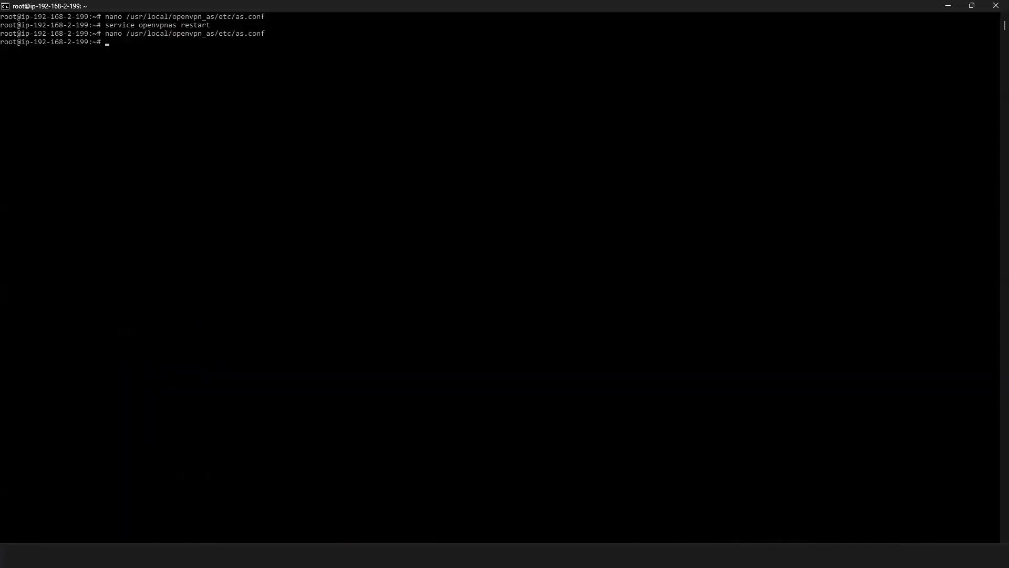
pyautogui.press('Up')
pyautogui.press('Up')
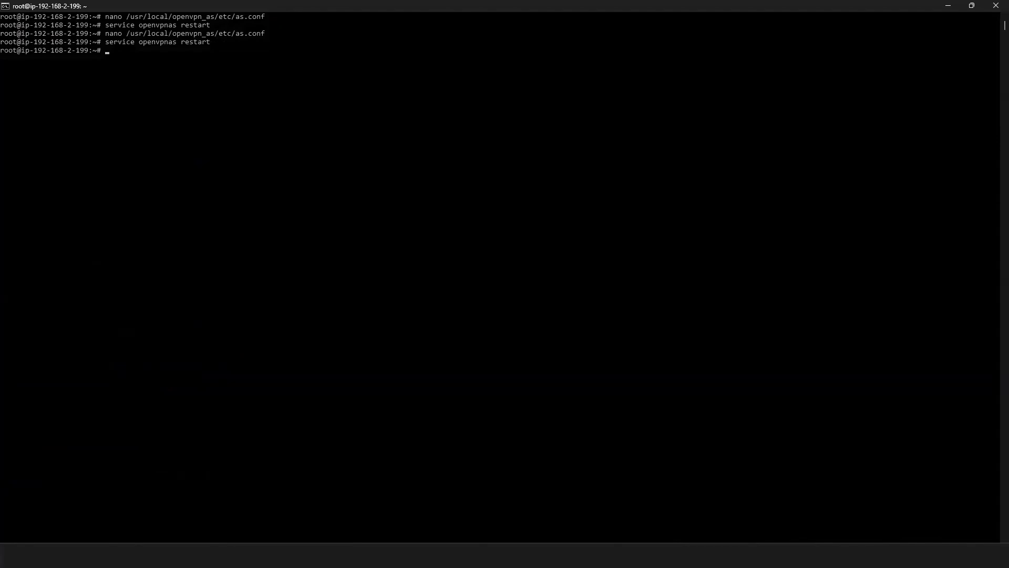
# Step: Return to the admin login page in Chrome, reload it and examine the company name below the logo
pyautogui.click(949, 6)
pyautogui.click(49, 33)
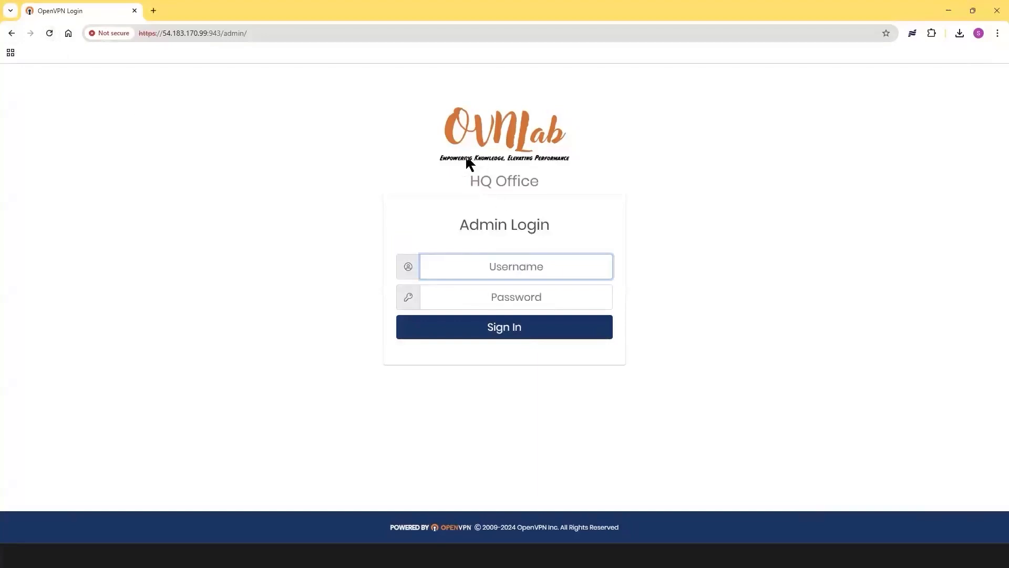
pyautogui.moveTo(470, 181); pyautogui.dragTo(548, 185)
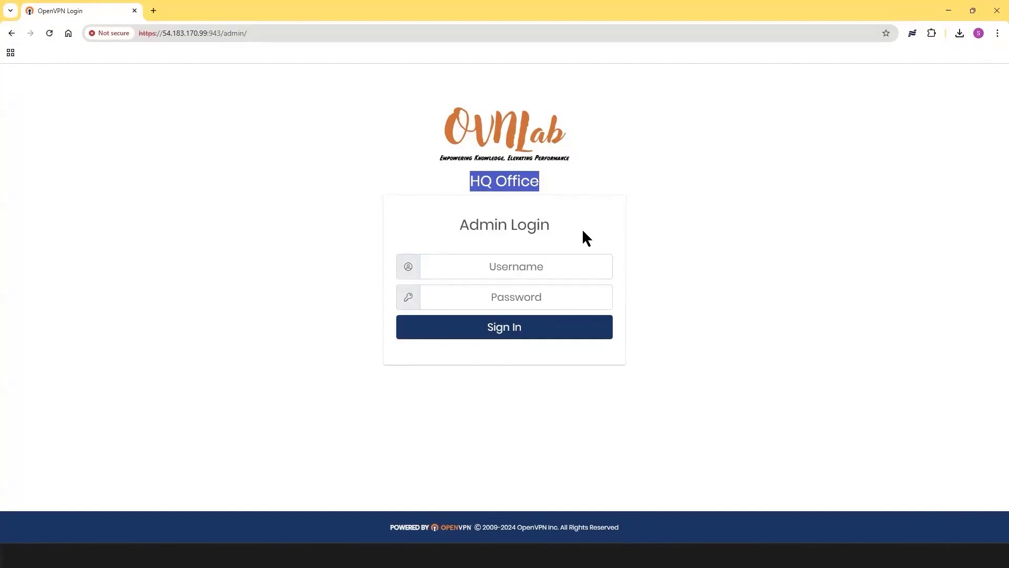
pyautogui.click(336, 243)
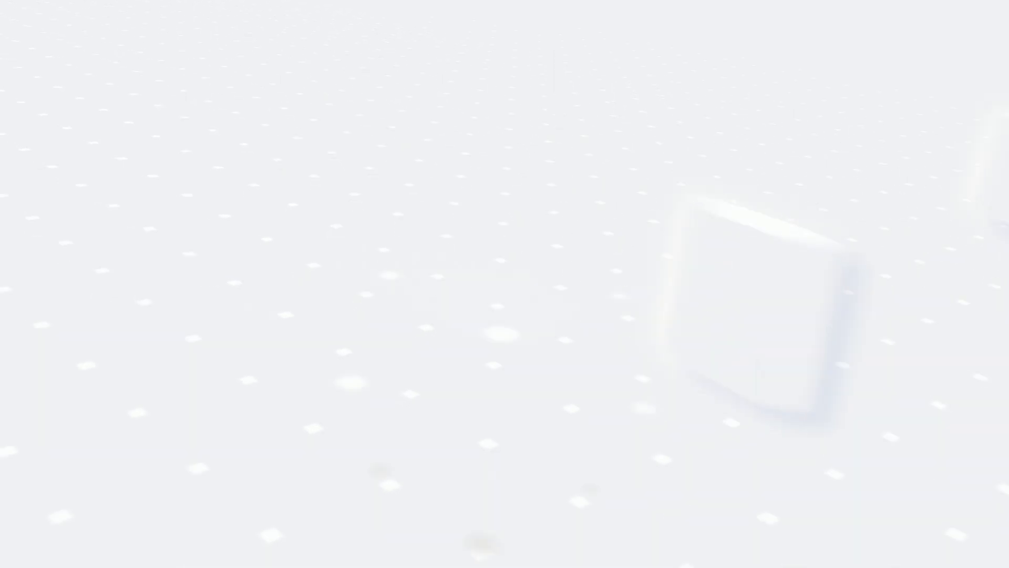